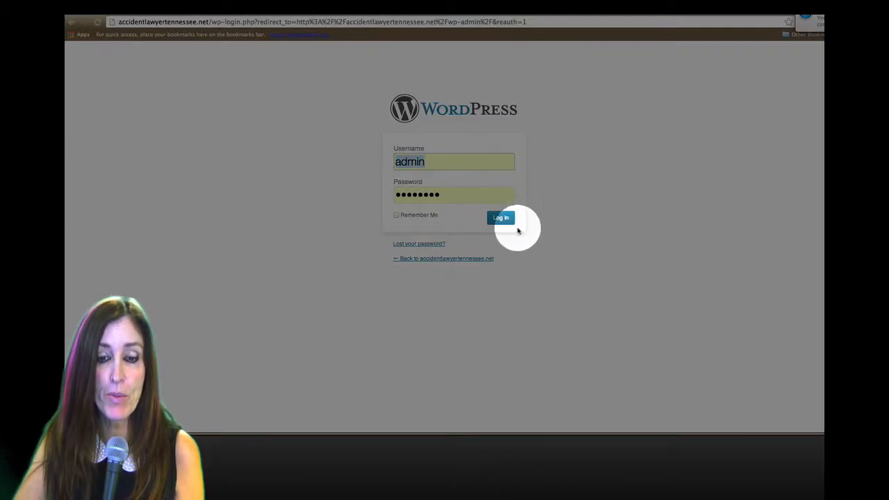
Log in to the site's WordPress admin with the prefilled credentials and open the form for adding a new user
{"action": "left_click", "coordinate": [501, 218]}
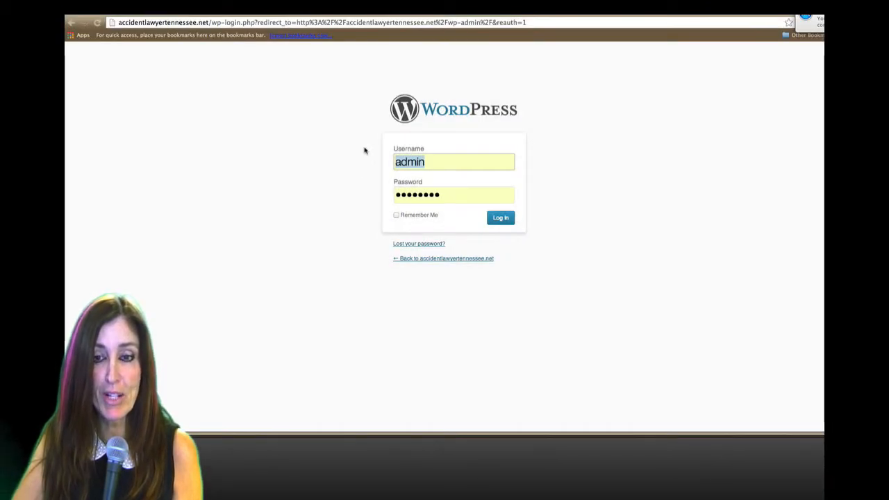
{"action": "left_click", "coordinate": [500, 218]}
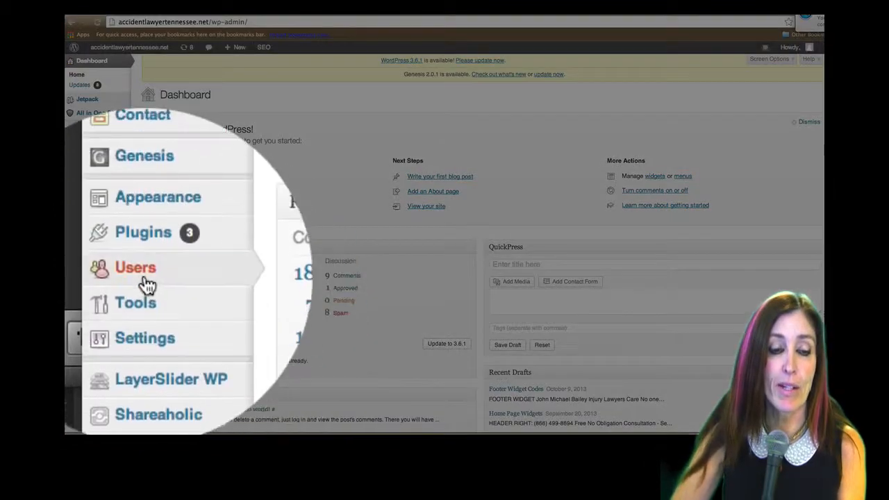
{"action": "mouse_move", "coordinate": [86, 274]}
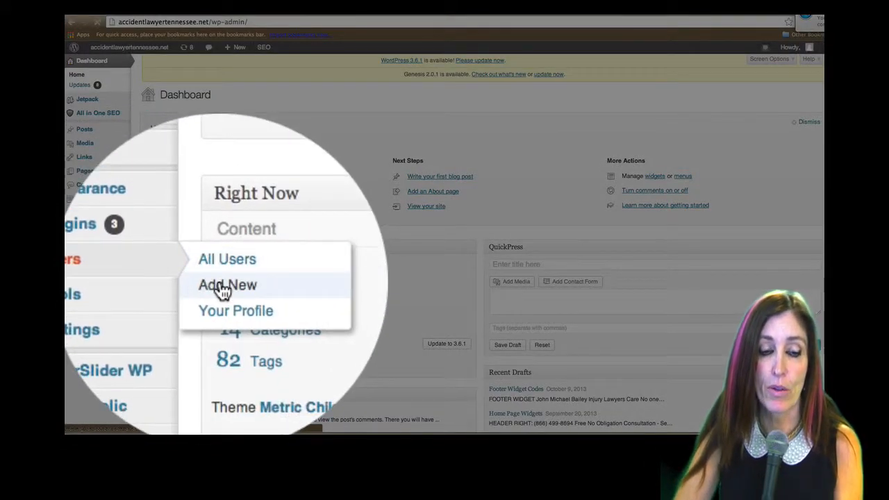
{"action": "left_click", "coordinate": [222, 289]}
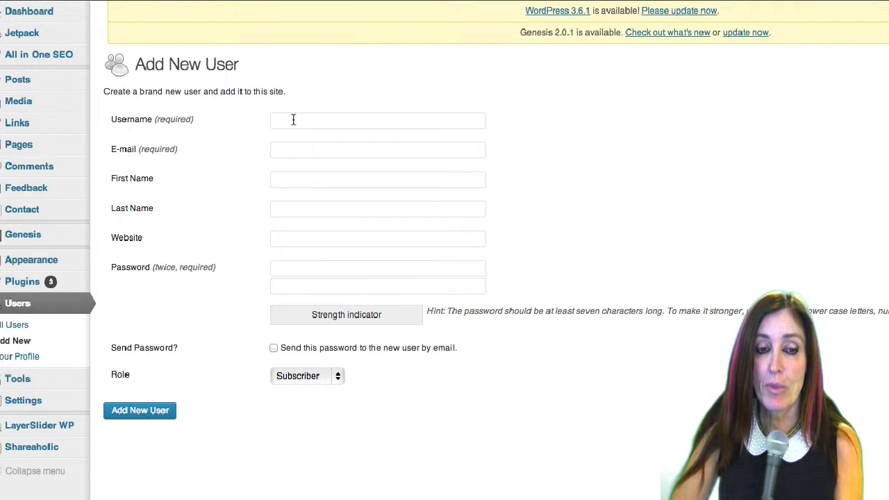
Review the new-user form's username, e-mail, first and last name, password and role fields without filling them in
{"action": "left_click", "coordinate": [293, 120]}
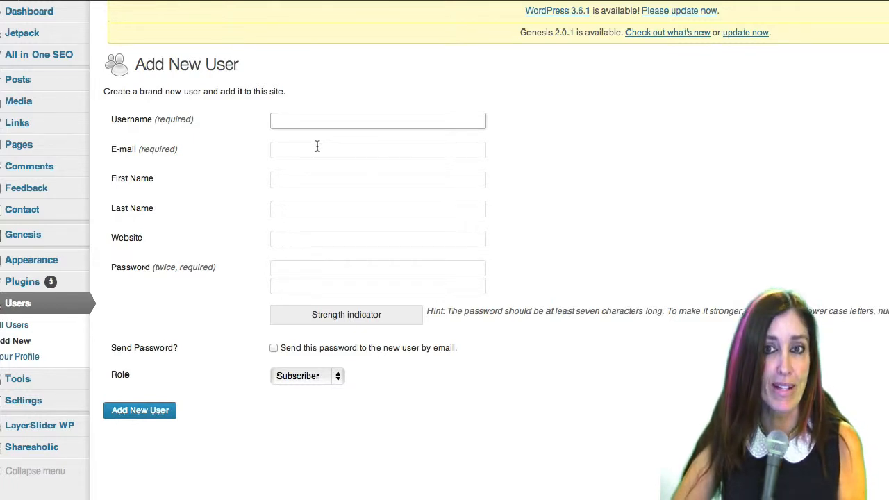
{"action": "left_click", "coordinate": [276, 149]}
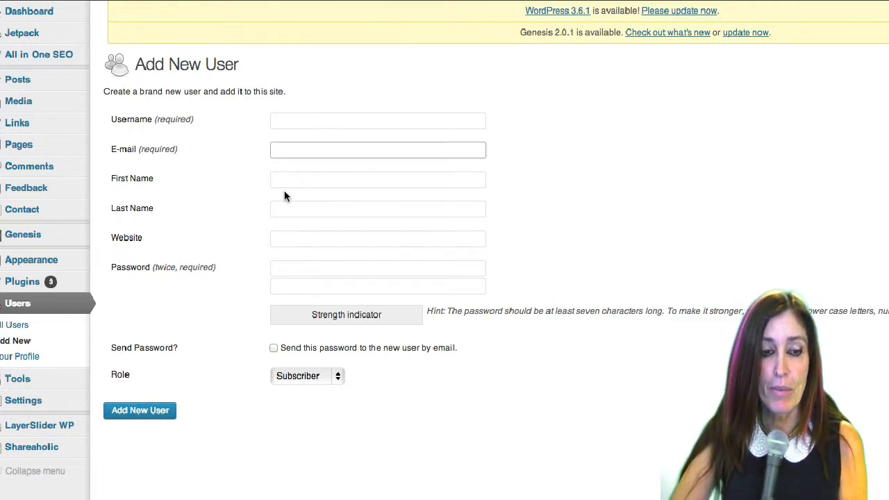
{"action": "left_click", "coordinate": [283, 179]}
{"action": "left_click", "coordinate": [286, 207]}
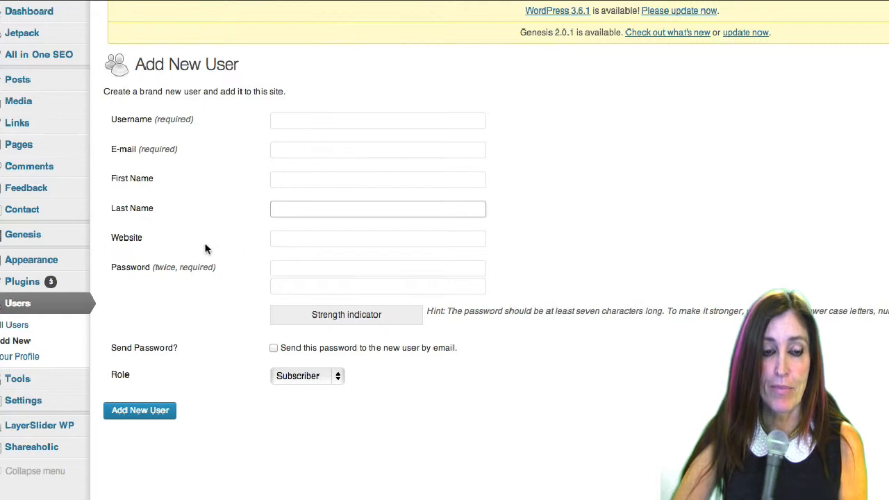
{"action": "left_click", "coordinate": [307, 271]}
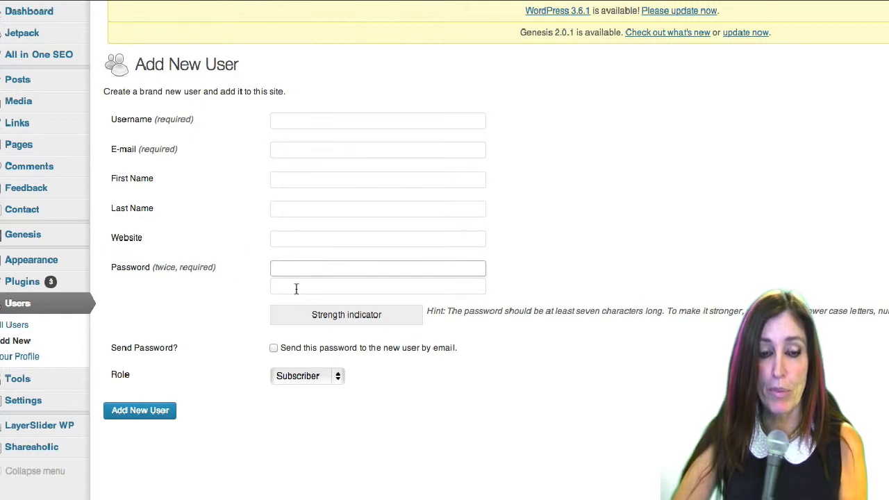
{"action": "left_click", "coordinate": [295, 285]}
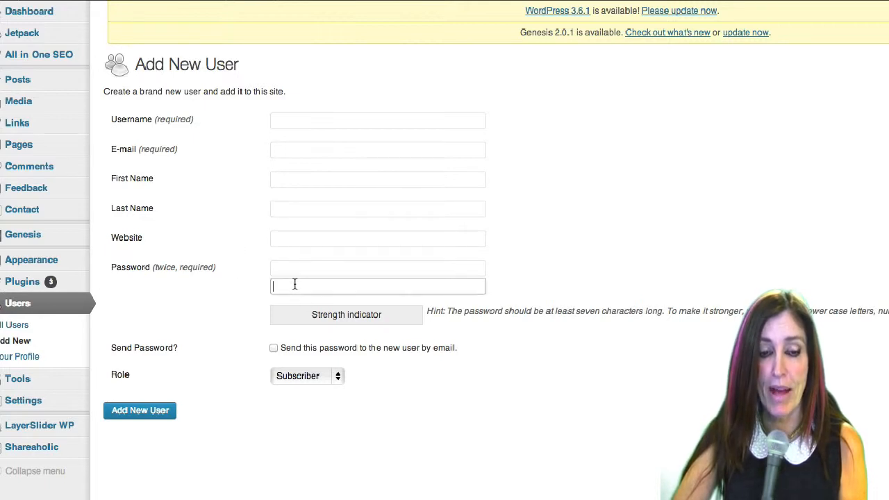
{"action": "left_click", "coordinate": [338, 381]}
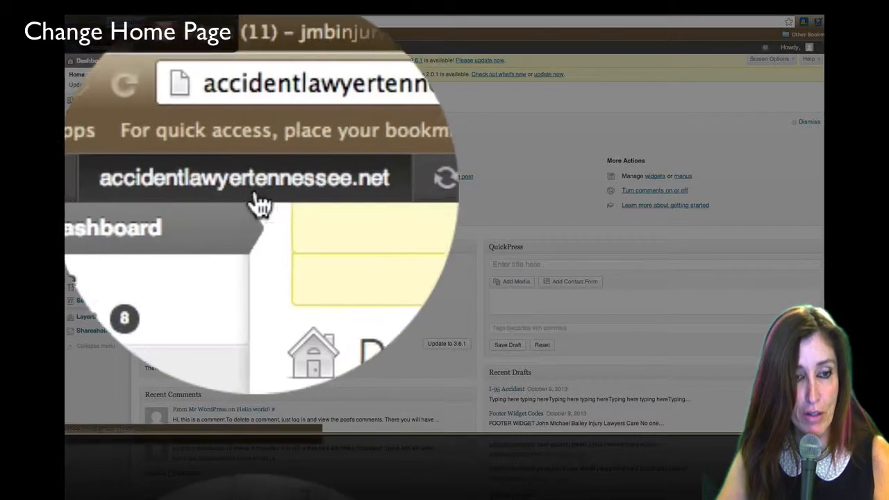
Visit the live site from the dashboard and look over the home page's top and middle sections
{"action": "mouse_move", "coordinate": [114, 50]}
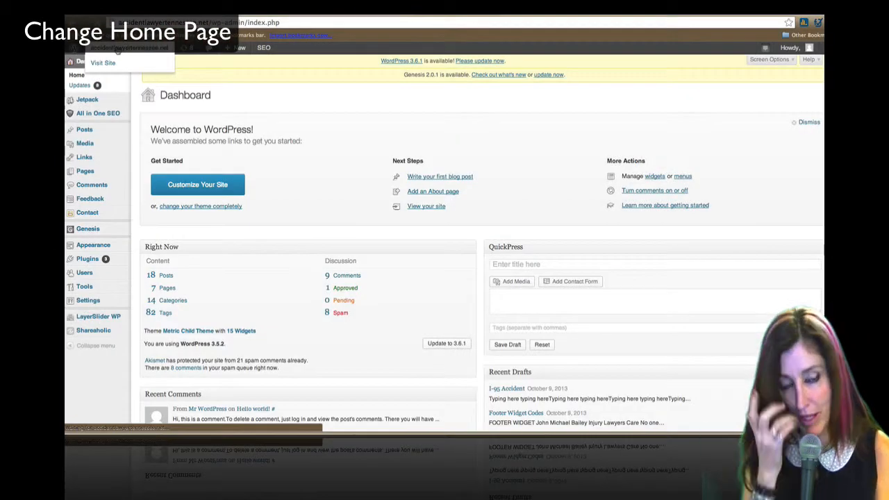
{"action": "left_click", "coordinate": [117, 50]}
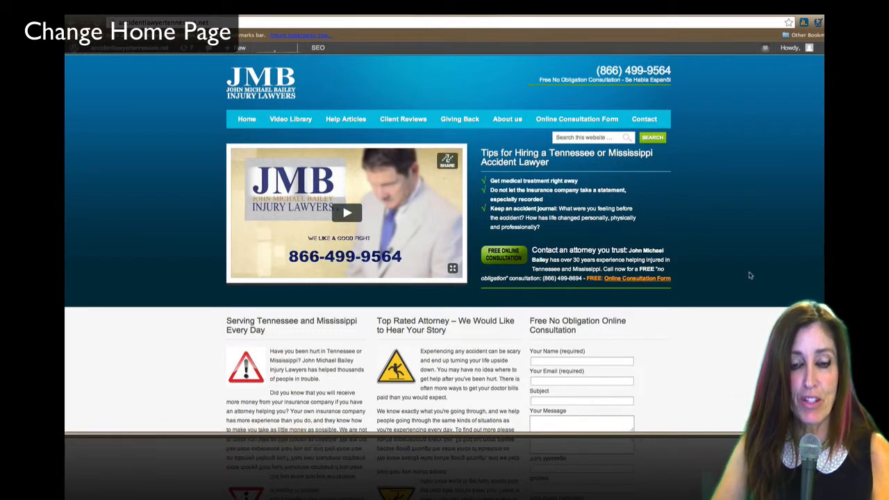
{"action": "scroll", "coordinate": [744, 262], "scroll_direction": "down", "scroll_amount": 1}
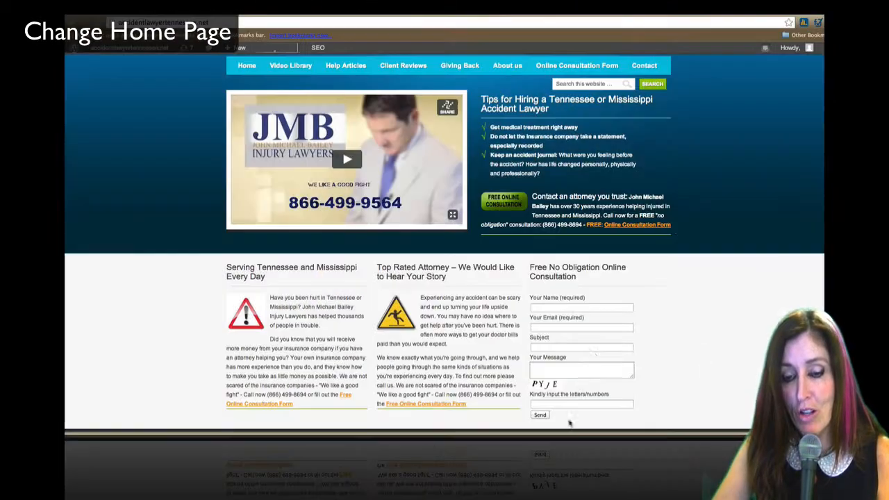
{"action": "scroll", "coordinate": [596, 349], "scroll_direction": "up", "scroll_amount": 2}
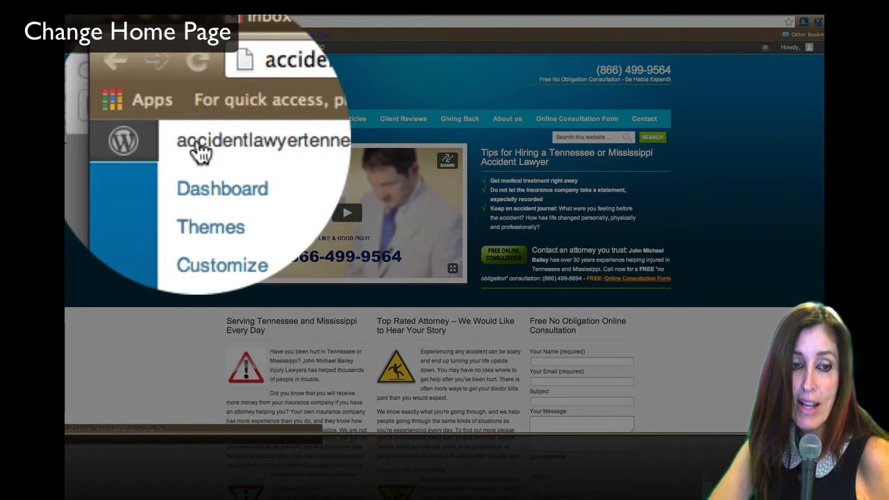
Return to the dashboard and open the "Home Page Widgets" draft post for editing
{"action": "left_click", "coordinate": [104, 49]}
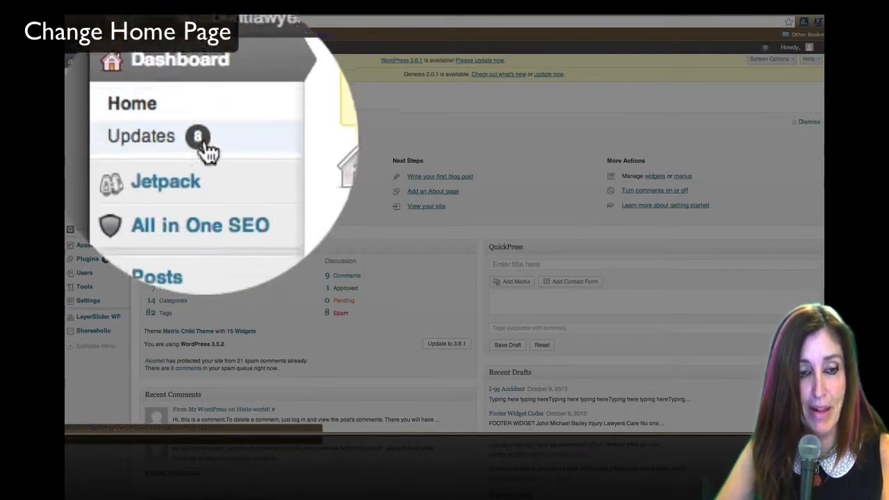
{"action": "left_click", "coordinate": [208, 149]}
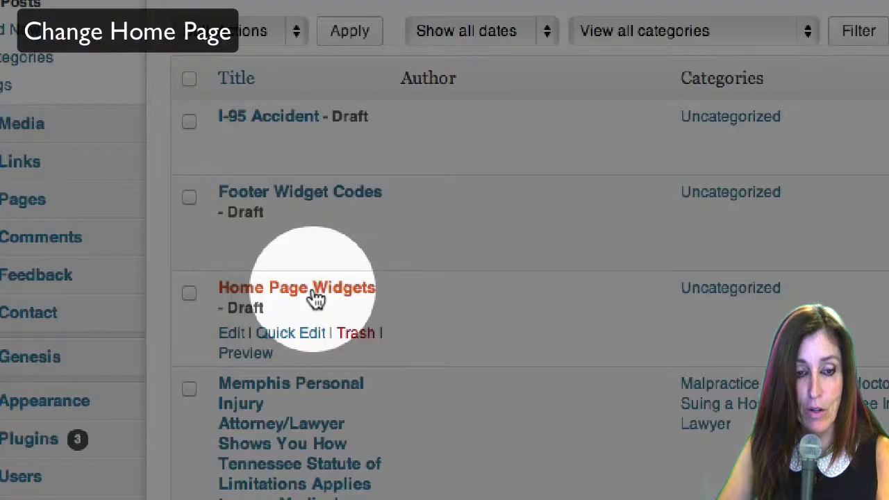
{"action": "left_click", "coordinate": [316, 297]}
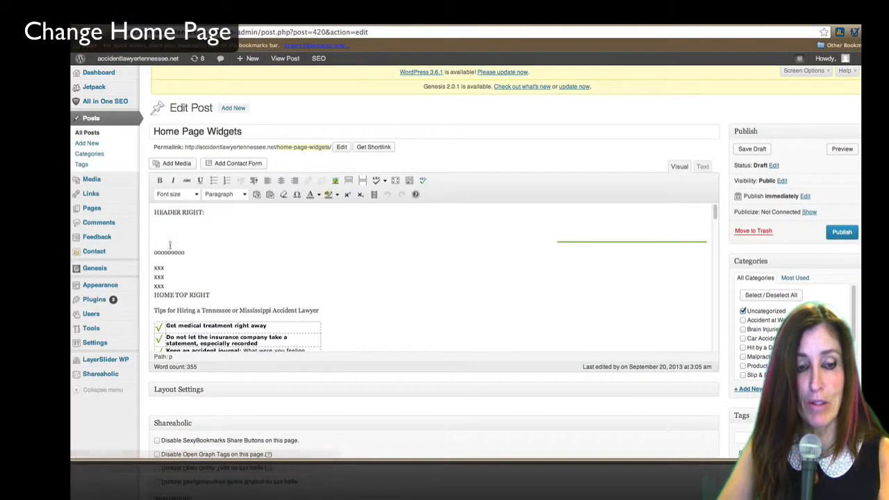
Look through the draft's visual content and highlight the separator lines above the HOME TOP RIGHT heading
{"action": "scroll", "coordinate": [279, 255], "scroll_direction": "down", "scroll_amount": 3}
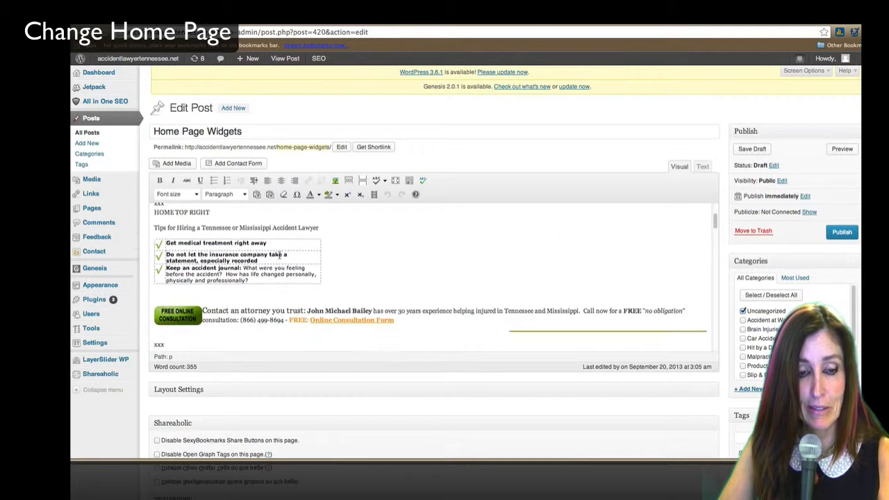
{"action": "scroll", "coordinate": [280, 255], "scroll_direction": "down", "scroll_amount": 2}
{"action": "scroll", "coordinate": [468, 222], "scroll_direction": "up", "scroll_amount": 5}
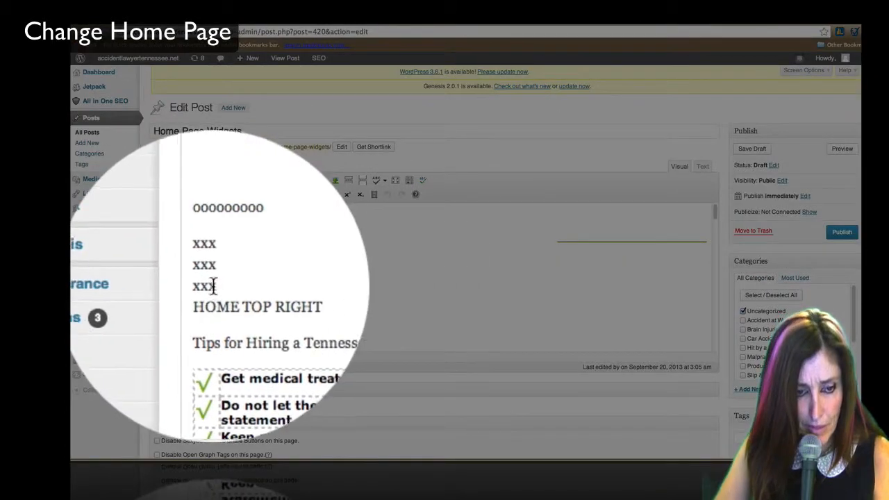
{"action": "left_click_drag", "start_coordinate": [213, 285], "coordinate": [213, 252]}
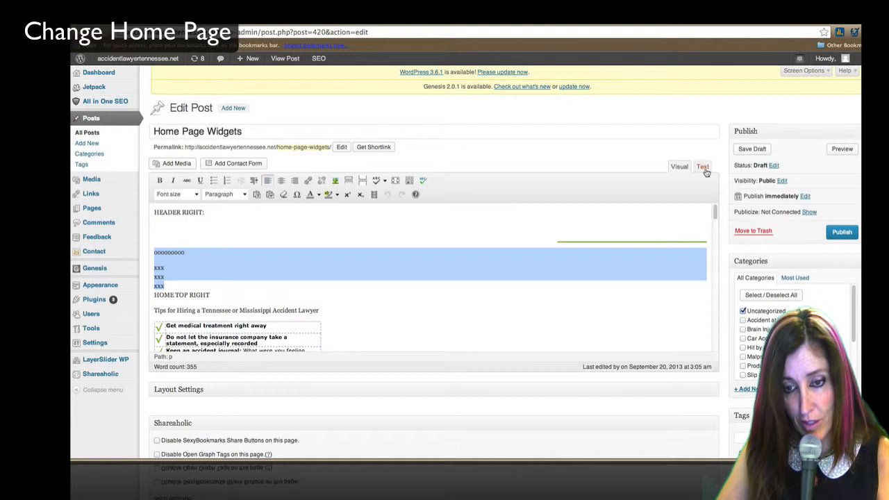
Compare the draft's visual and HTML views, and select the HOME TOP RIGHT section's code in the HTML view
{"action": "left_click", "coordinate": [703, 168]}
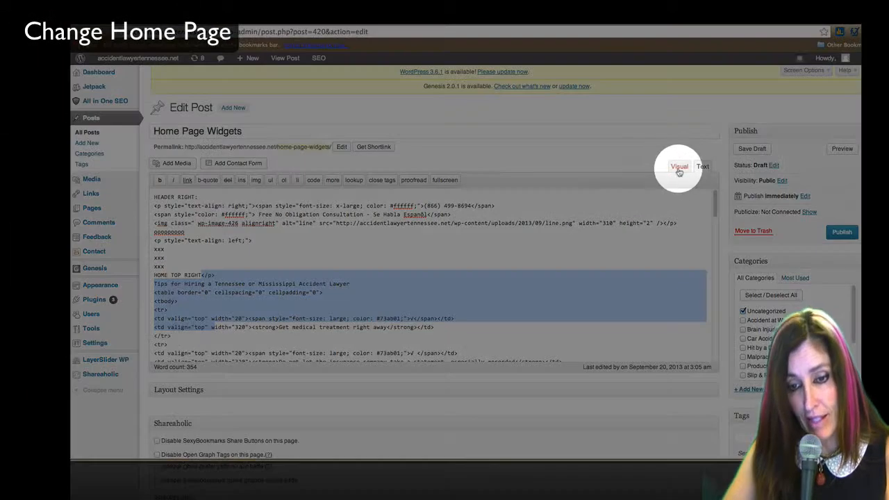
{"action": "left_click", "coordinate": [679, 167]}
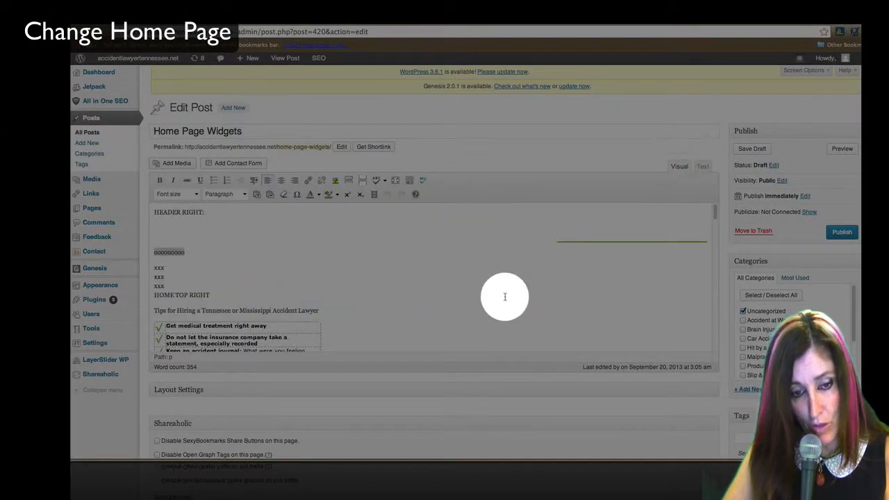
{"action": "scroll", "coordinate": [505, 297], "scroll_direction": "down", "scroll_amount": 1}
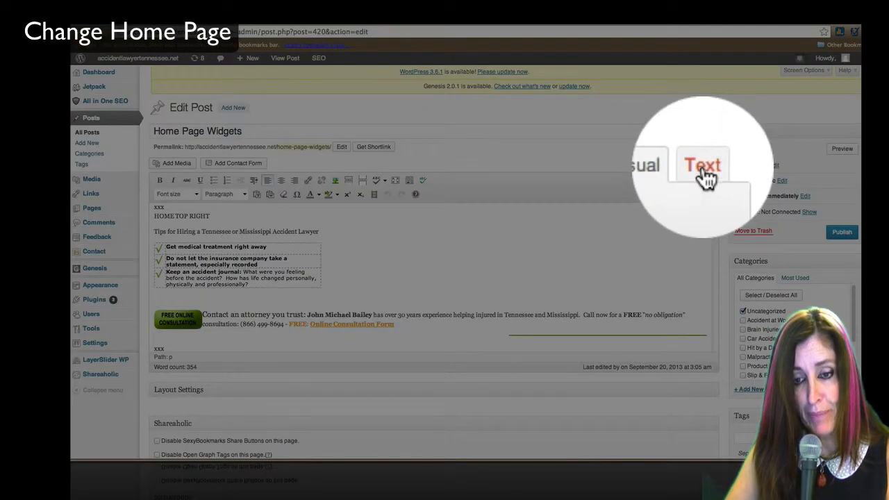
{"action": "left_click", "coordinate": [702, 167]}
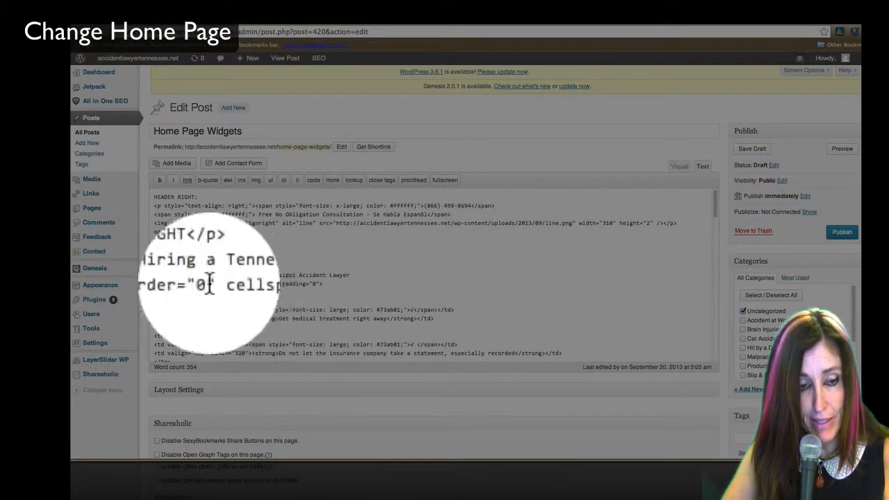
{"action": "left_click_drag", "start_coordinate": [155, 274], "coordinate": [436, 256]}
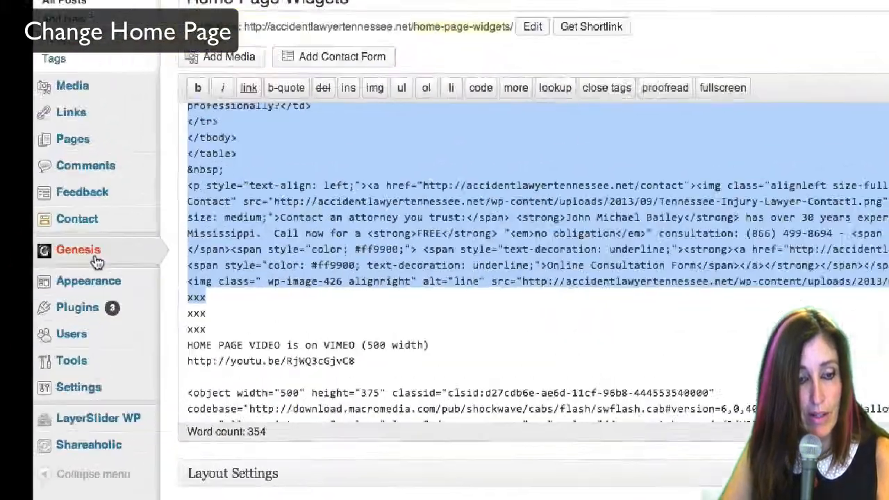
Open the Widgets page in a separate browser tab, keeping the Home Page Widgets post open, and switch to it
{"action": "mouse_move", "coordinate": [107, 285]}
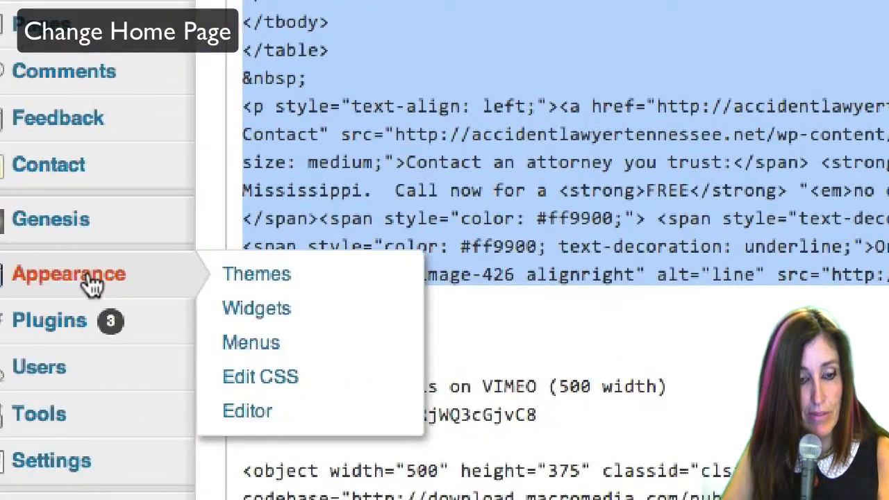
{"action": "right_click", "coordinate": [243, 309]}
{"action": "left_click", "coordinate": [298, 314]}
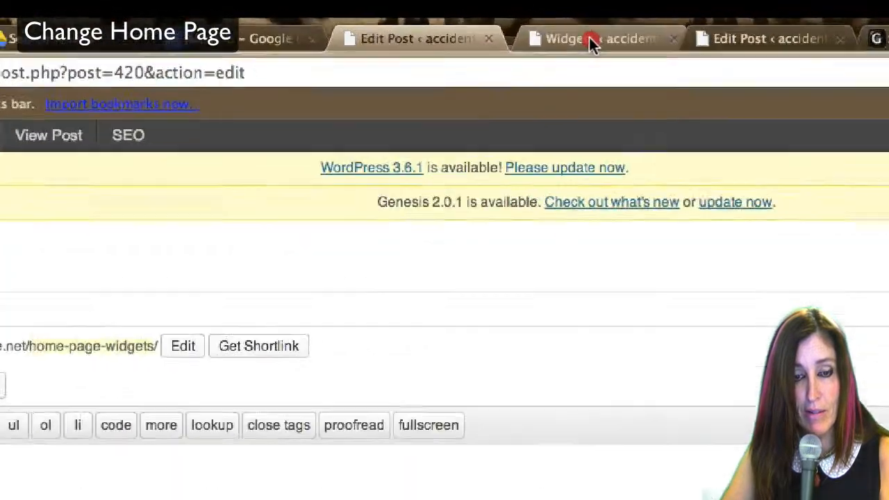
{"action": "left_click", "coordinate": [587, 16]}
{"action": "left_click", "coordinate": [406, 44]}
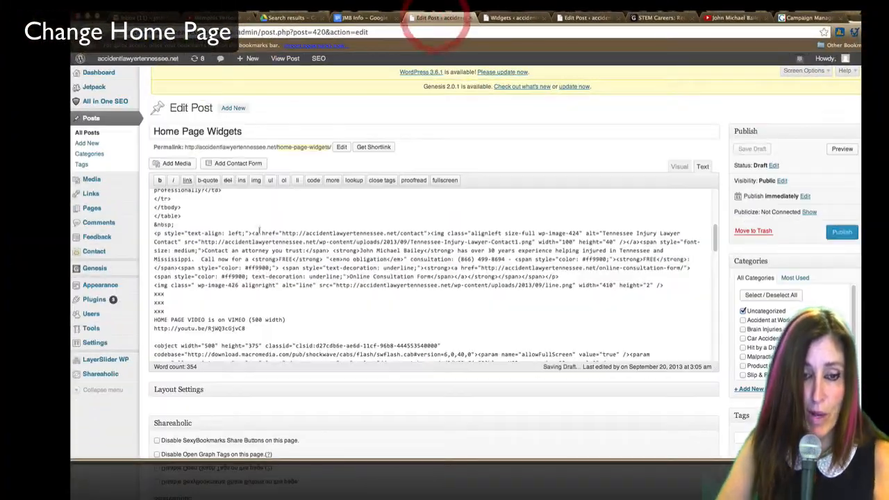
{"action": "left_click", "coordinate": [514, 18]}
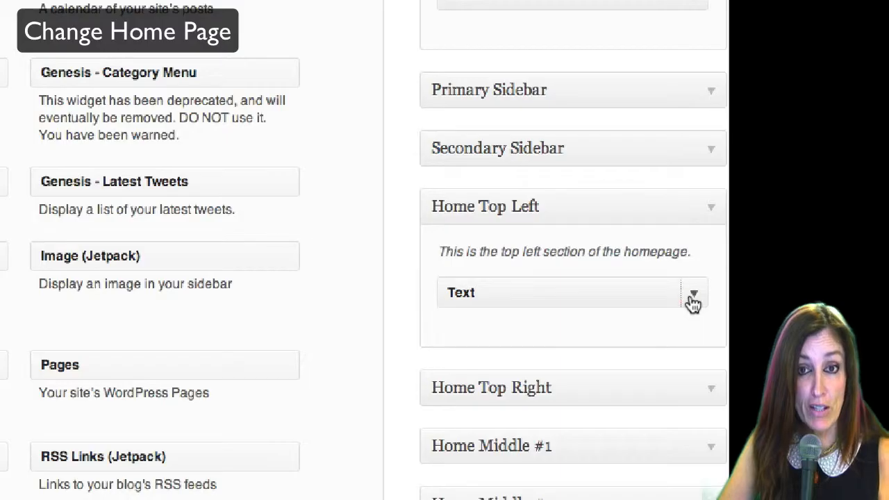
View the video embed code in the Home Top Left Text widget and expand the Home Top Right widget area
{"action": "left_click", "coordinate": [693, 299]}
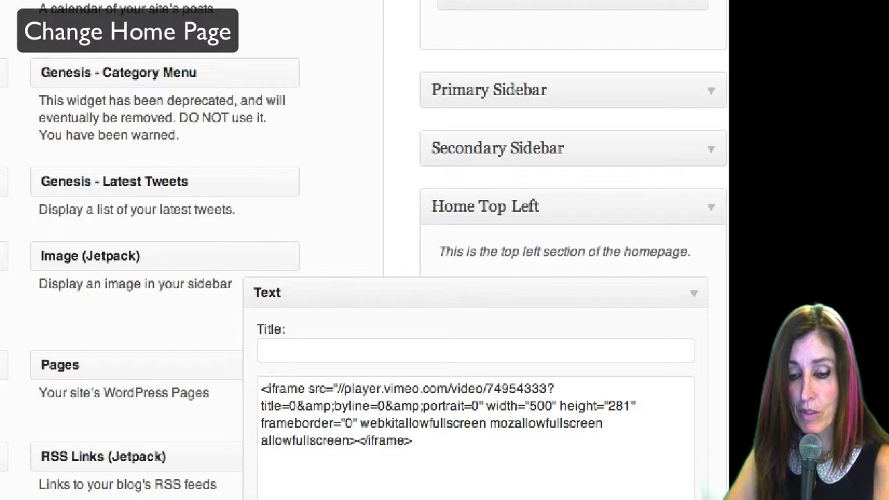
{"action": "left_click", "coordinate": [713, 388]}
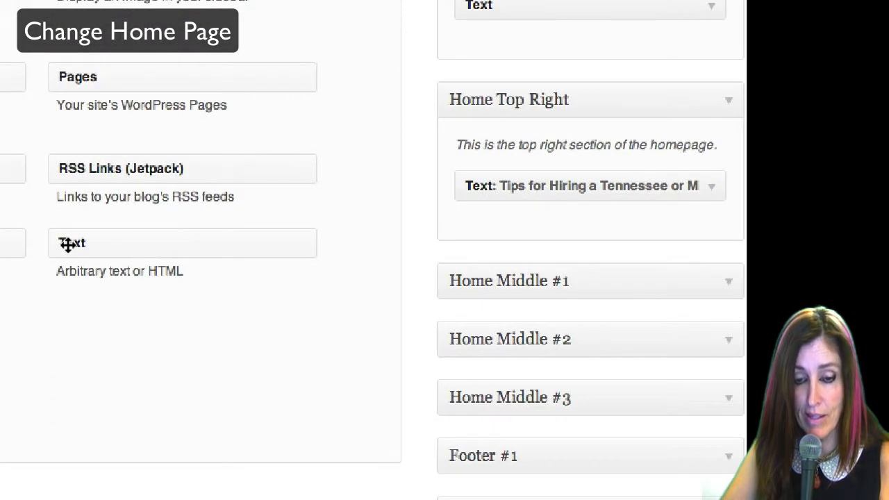
{"action": "left_click_drag", "start_coordinate": [67, 244], "coordinate": [176, 312]}
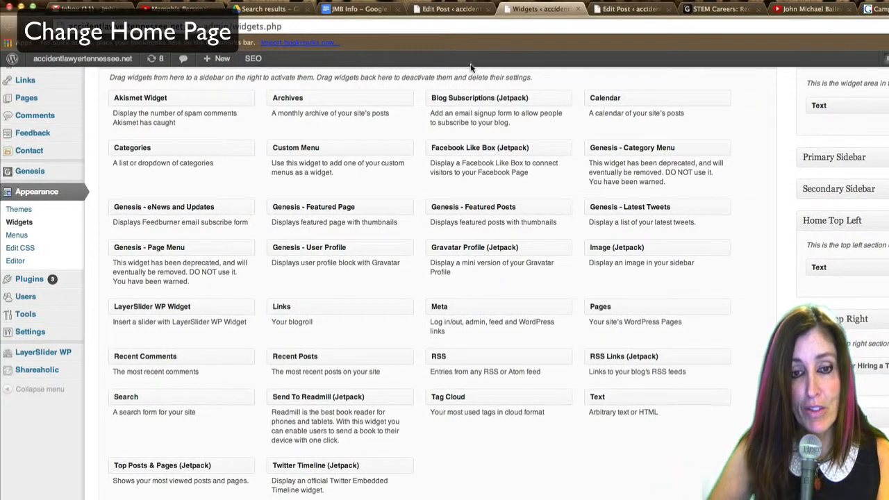
Check the draft post again, then open the Home Top Right Text widget and examine its HTML code
{"action": "left_click", "coordinate": [445, 9]}
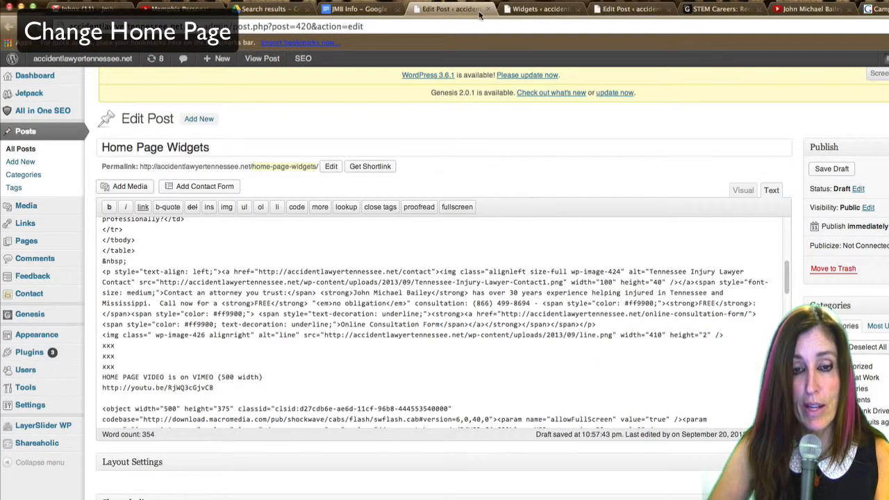
{"action": "left_click", "coordinate": [538, 10]}
{"action": "left_click", "coordinate": [682, 234]}
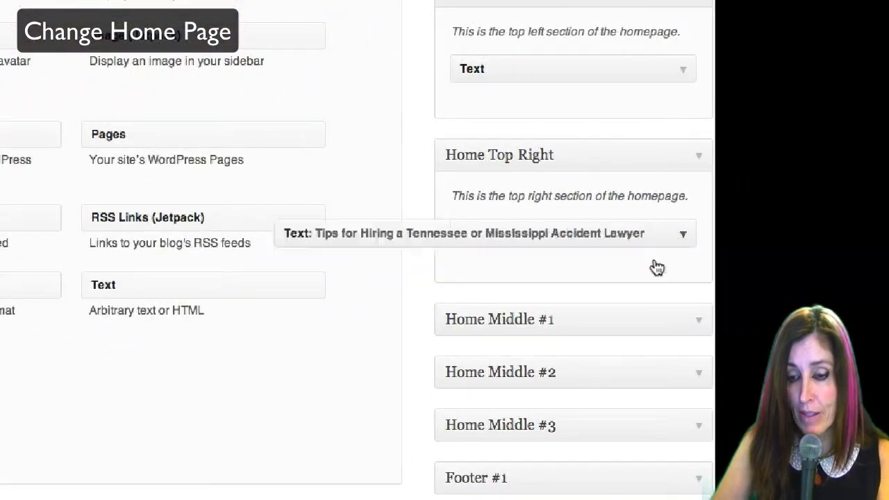
{"action": "scroll", "coordinate": [511, 340], "scroll_direction": "down", "scroll_amount": 10}
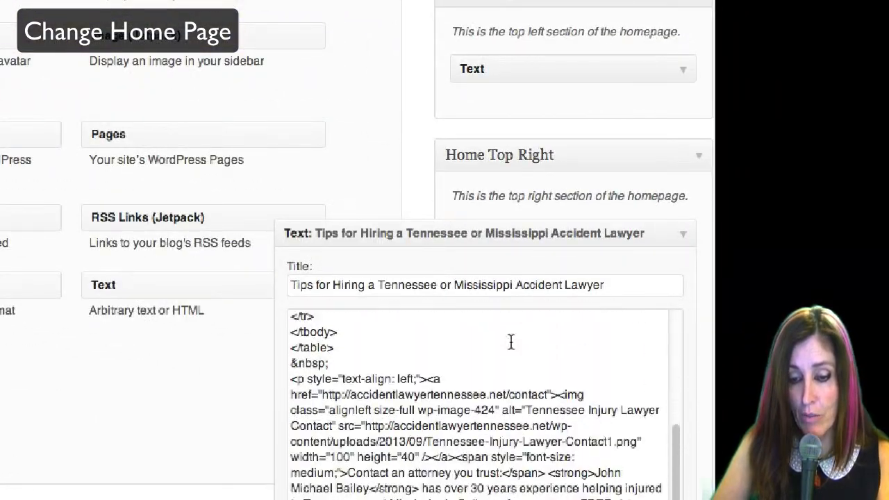
Review the rest of the Home Top Right Text widget's code, close the widget, and leave the Widgets page
{"action": "scroll", "coordinate": [511, 341], "scroll_direction": "down", "scroll_amount": 10}
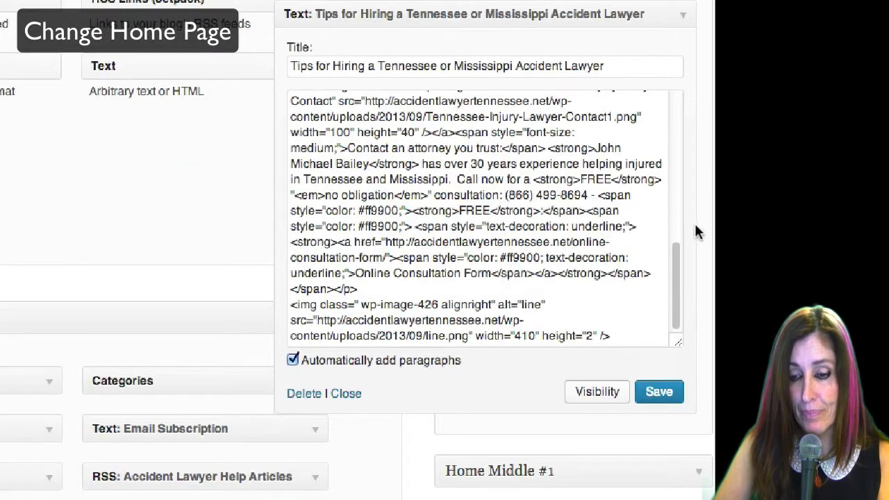
{"action": "left_click", "coordinate": [345, 394]}
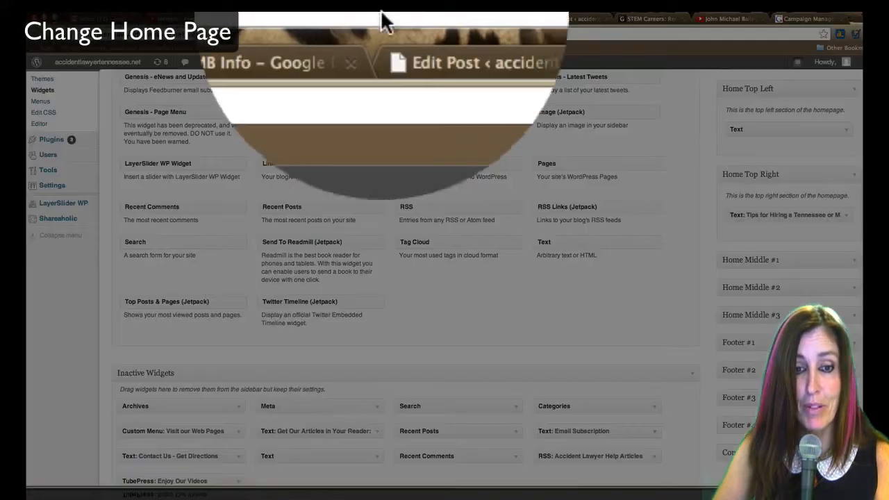
{"action": "left_click", "coordinate": [417, 19]}
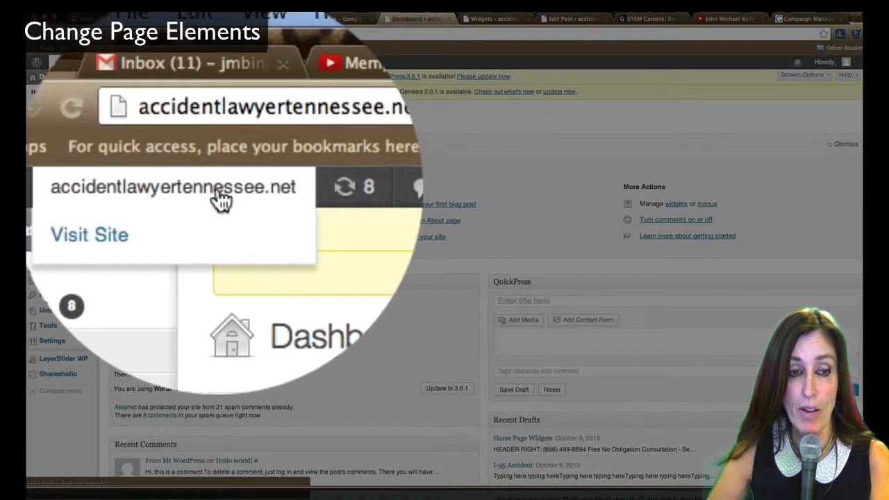
From the live site's Help Articles, open the article about Tennessee's statute of limitations for medical malpractice suits for editing
{"action": "left_click", "coordinate": [110, 63]}
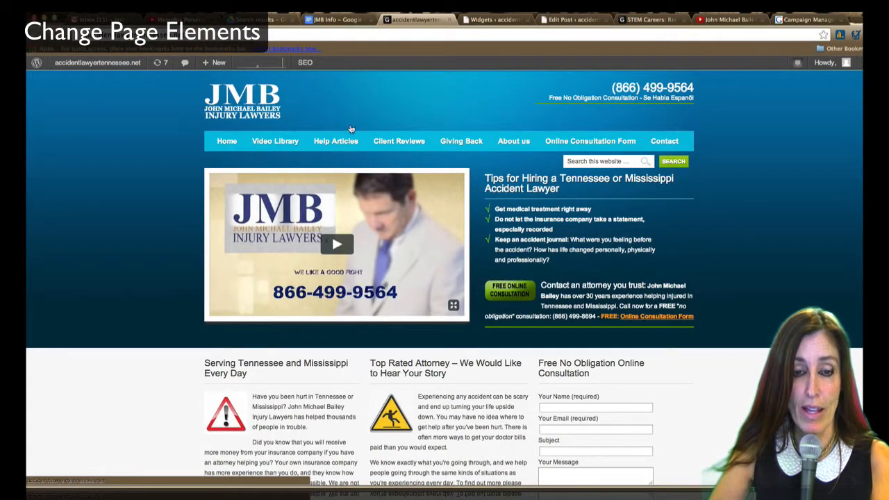
{"action": "left_click", "coordinate": [345, 139]}
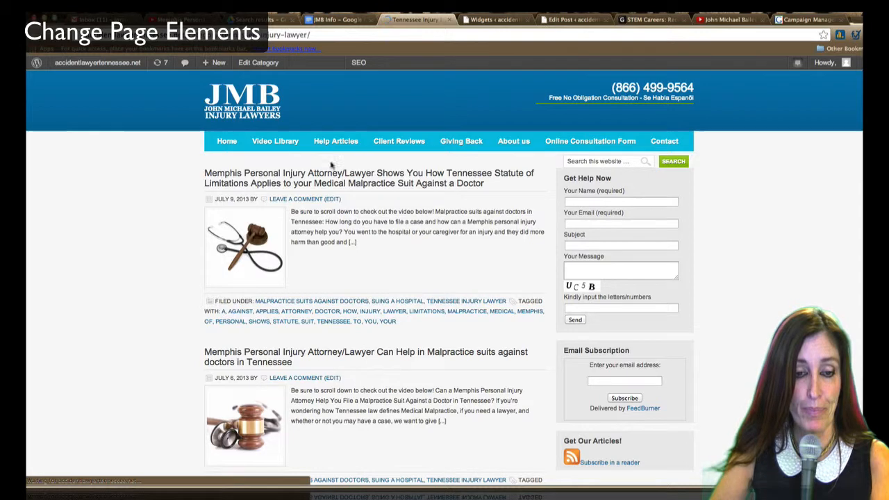
{"action": "left_click", "coordinate": [324, 174]}
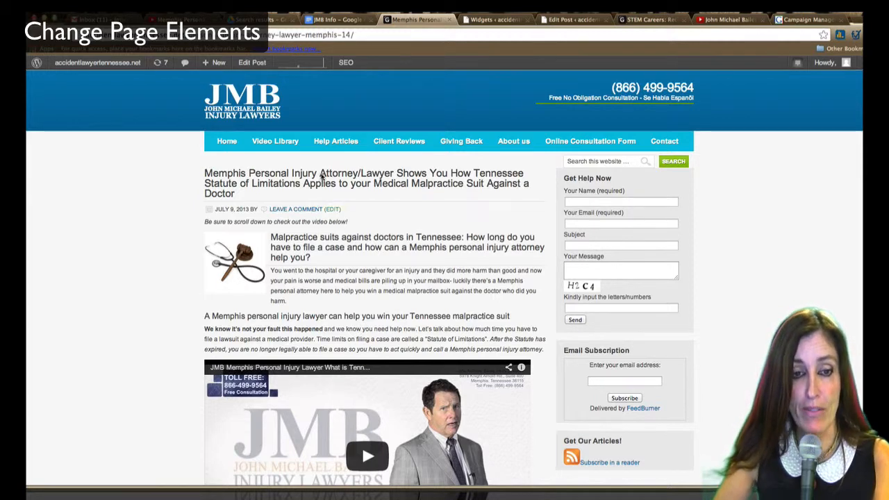
{"action": "left_click", "coordinate": [253, 63]}
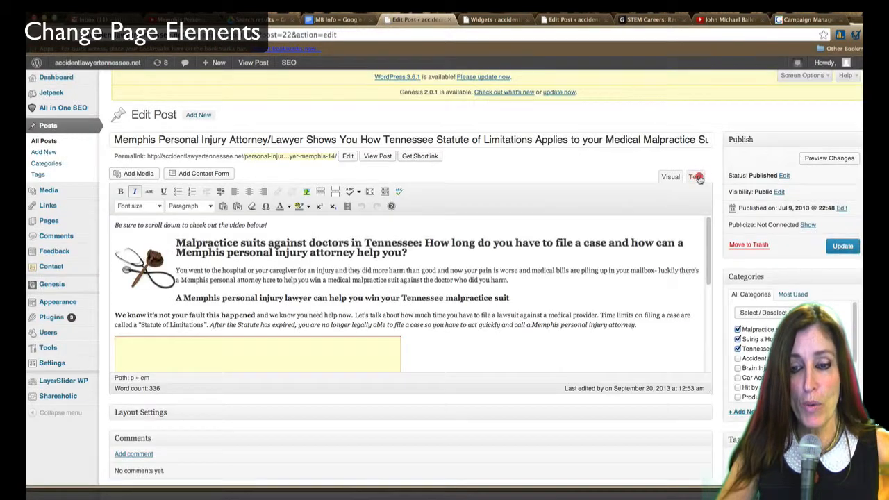
Compare the article's HTML and visual views and look over its content in the visual editor
{"action": "left_click", "coordinate": [695, 176]}
{"action": "left_click", "coordinate": [671, 177]}
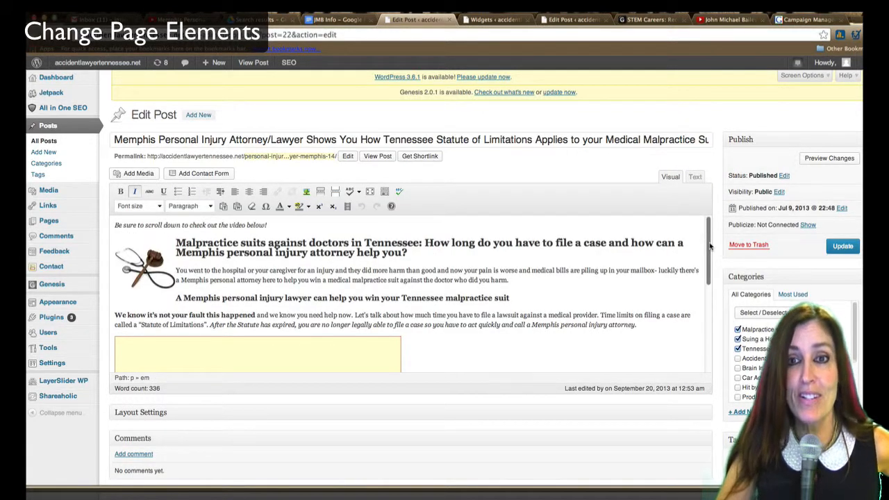
{"action": "left_click_drag", "start_coordinate": [709, 244], "coordinate": [698, 226]}
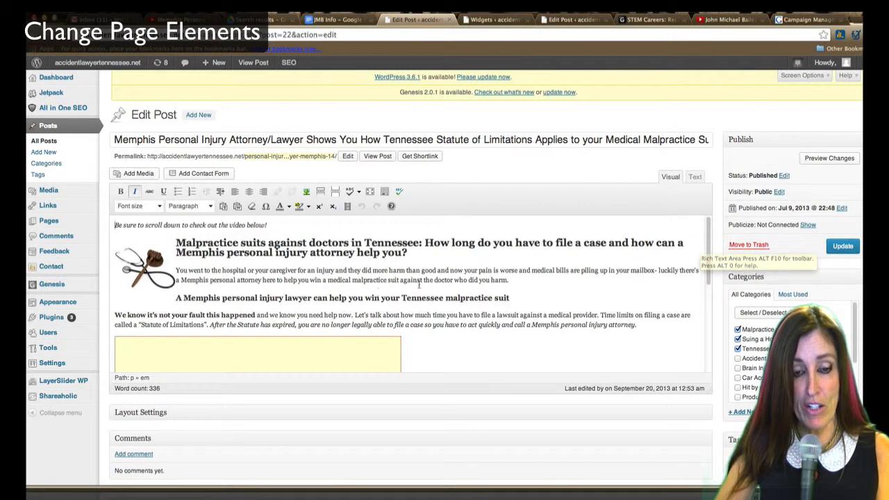
View the edit settings of the article's stethoscope image and the media library's available images, leaving both without changes
{"action": "left_click", "coordinate": [148, 262]}
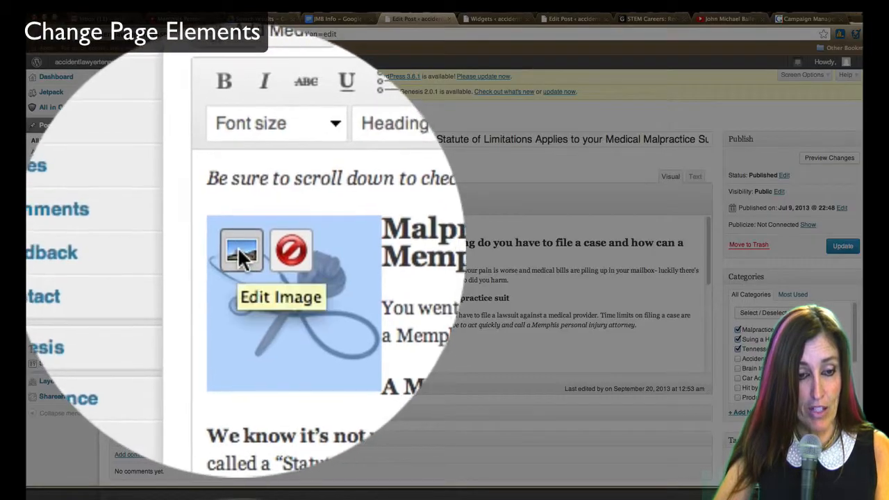
{"action": "left_click", "coordinate": [127, 253]}
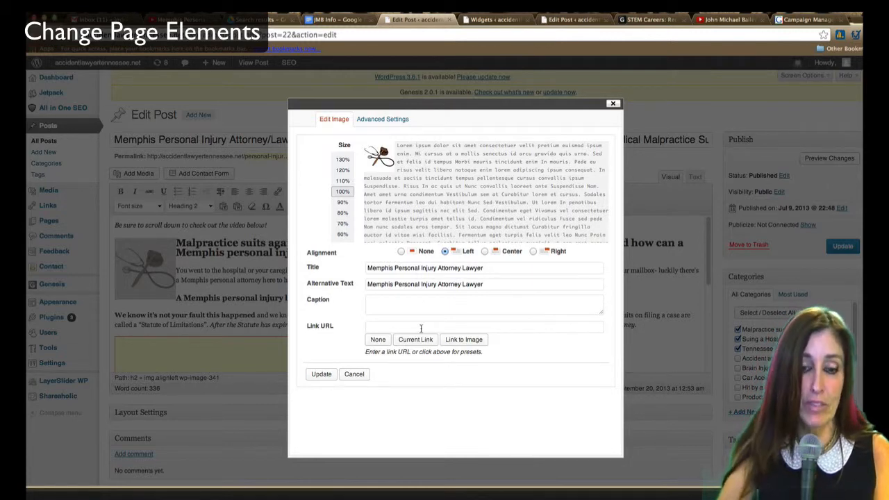
{"action": "left_click", "coordinate": [359, 375]}
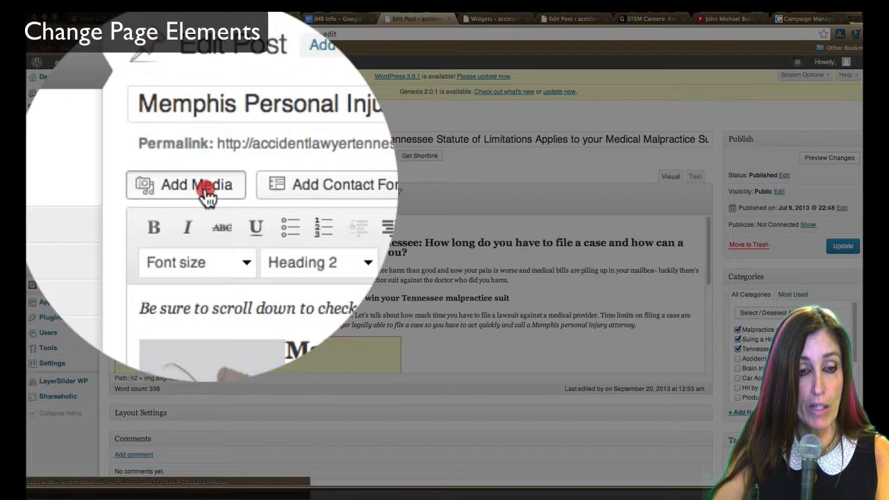
{"action": "left_click", "coordinate": [138, 174]}
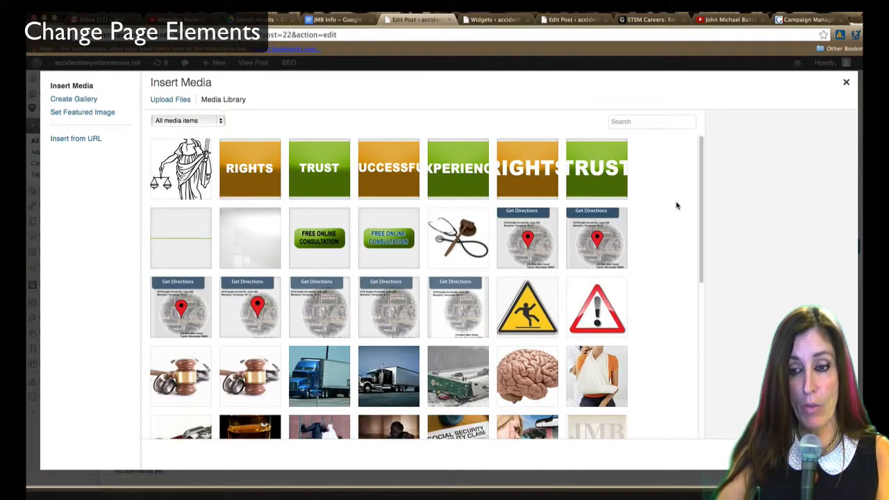
{"action": "left_click", "coordinate": [846, 82]}
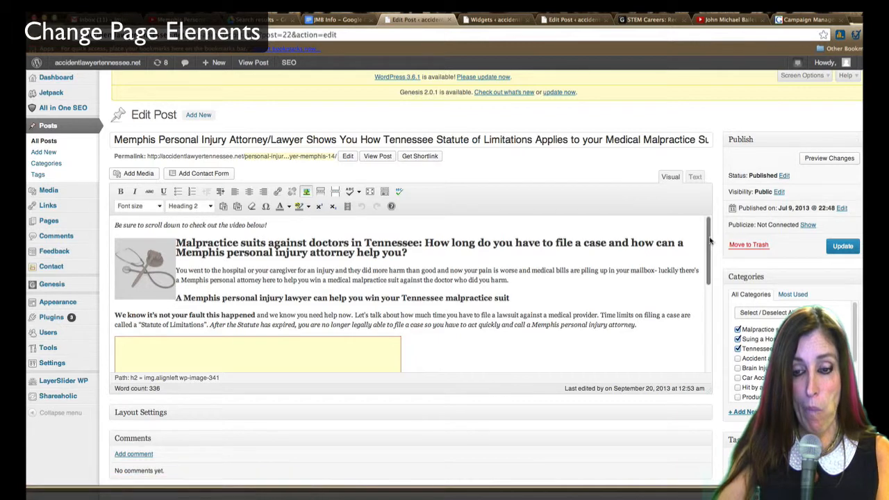
{"action": "mouse_move", "coordinate": [710, 243]}
{"action": "left_mouse_down"}
{"action": "mouse_move", "coordinate": [707, 364]}
{"action": "mouse_move", "coordinate": [705, 230]}
{"action": "left_mouse_up"}
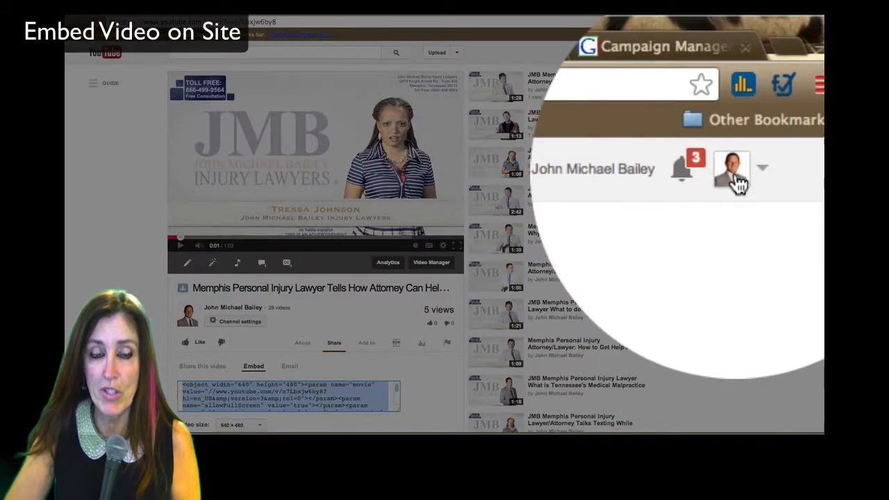
On YouTube, open the uploaded video about how an attorney can help after an accident in TN or MS from the Video Manager
{"action": "left_click", "coordinate": [805, 59]}
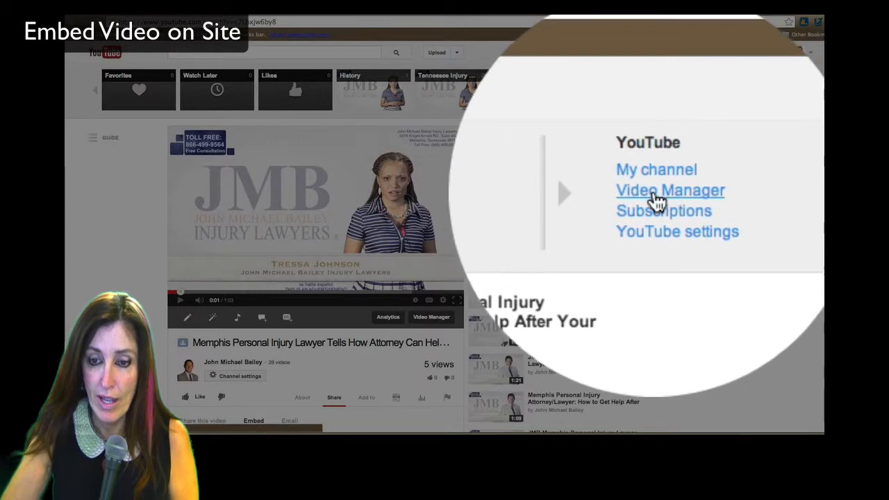
{"action": "left_click", "coordinate": [655, 91]}
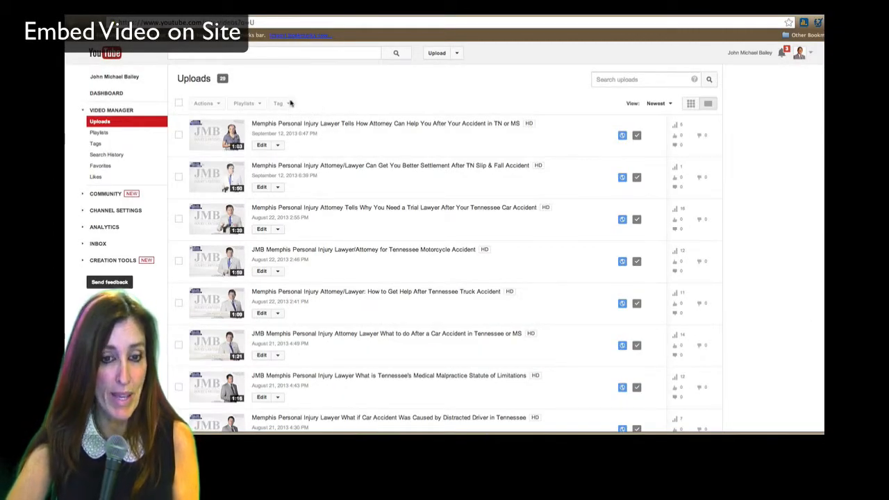
{"action": "left_click", "coordinate": [278, 123]}
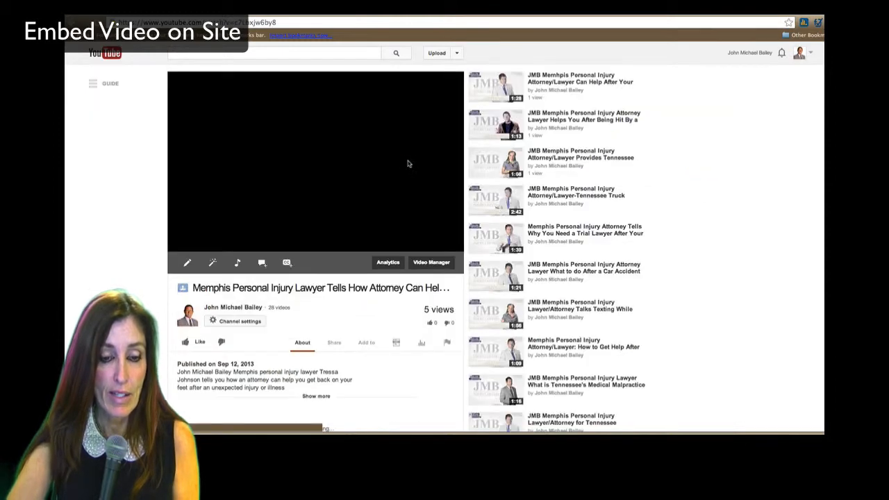
Show the video's embed sharing options and copy its entire embed code
{"action": "scroll", "coordinate": [387, 273], "scroll_direction": "down", "scroll_amount": 1}
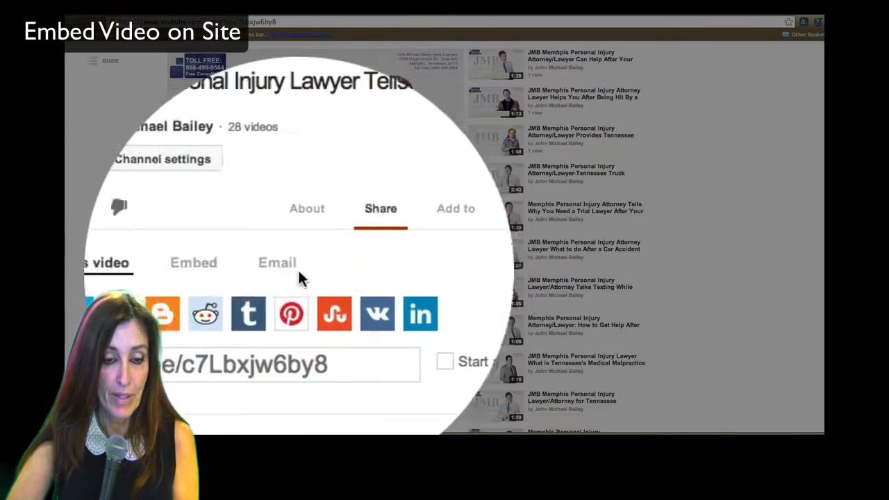
{"action": "left_click", "coordinate": [266, 275]}
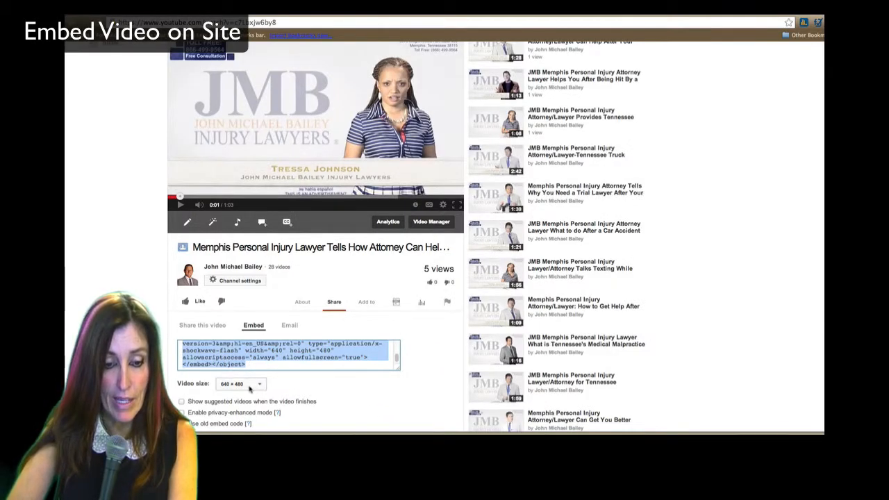
{"action": "left_click", "coordinate": [274, 361]}
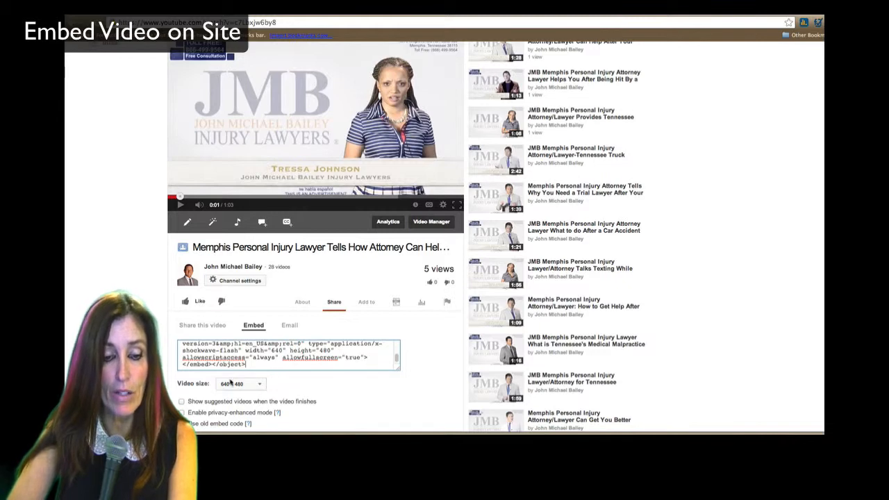
{"action": "key", "text": "ctrl+a"}
{"action": "key", "text": "super+c"}
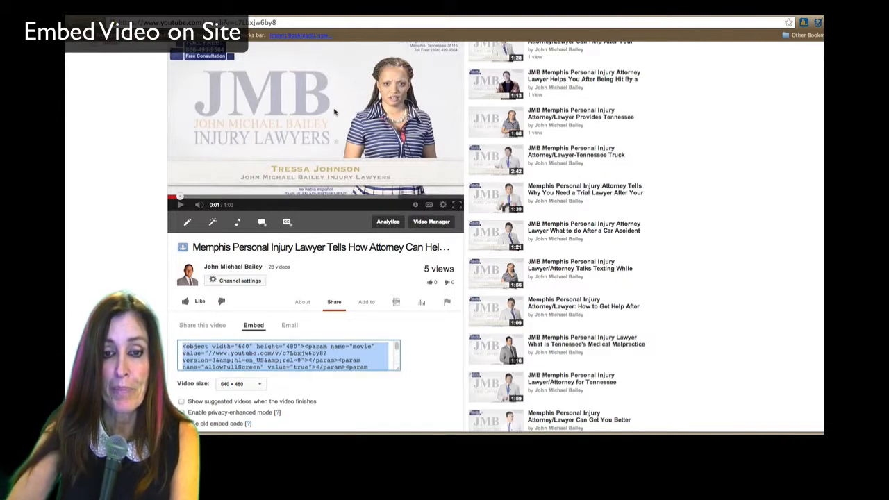
Switch back to the WordPress site and create a new post
{"action": "left_click", "coordinate": [401, 15]}
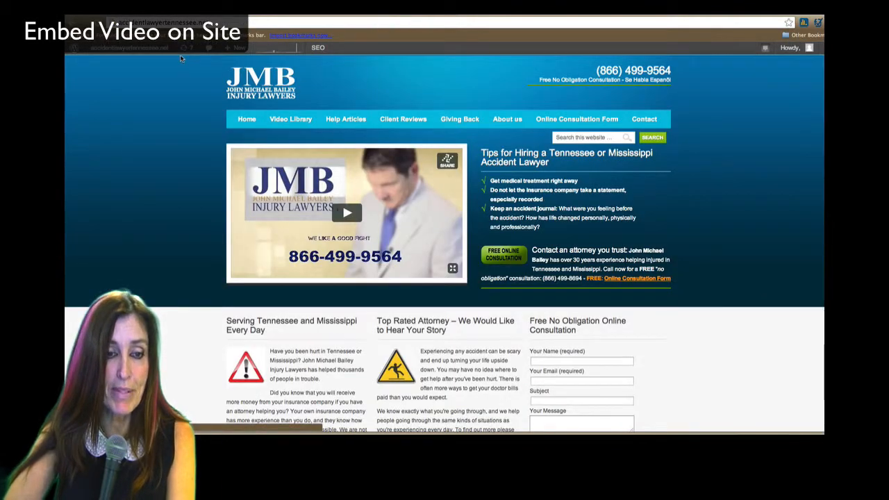
{"action": "mouse_move", "coordinate": [235, 49]}
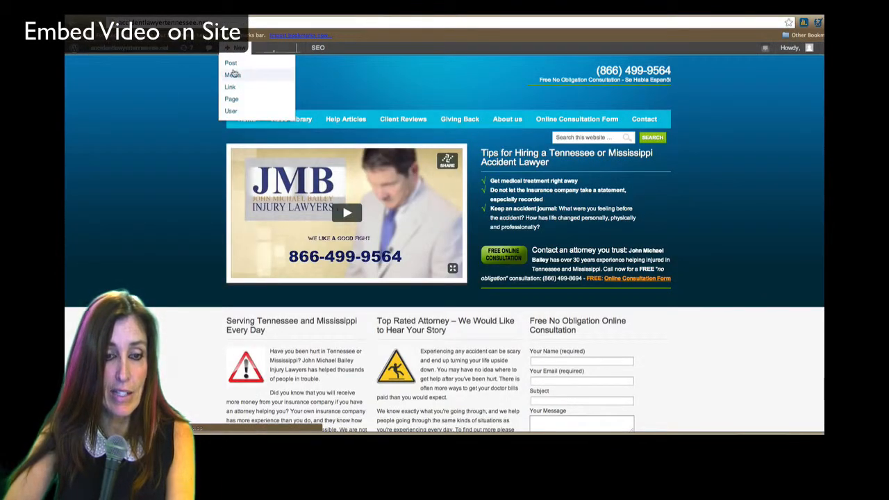
{"action": "left_click", "coordinate": [231, 63]}
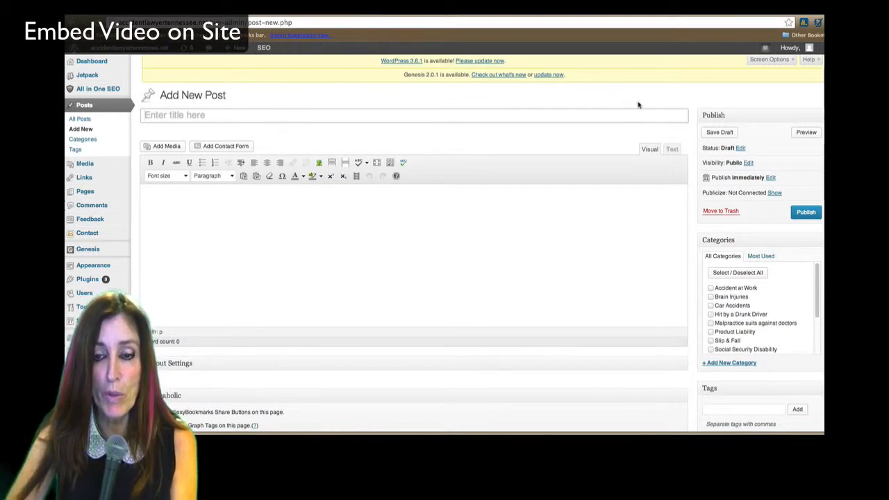
Paste the YouTube embed code into the new post's HTML view and save the post as a draft
{"action": "left_click", "coordinate": [673, 149]}
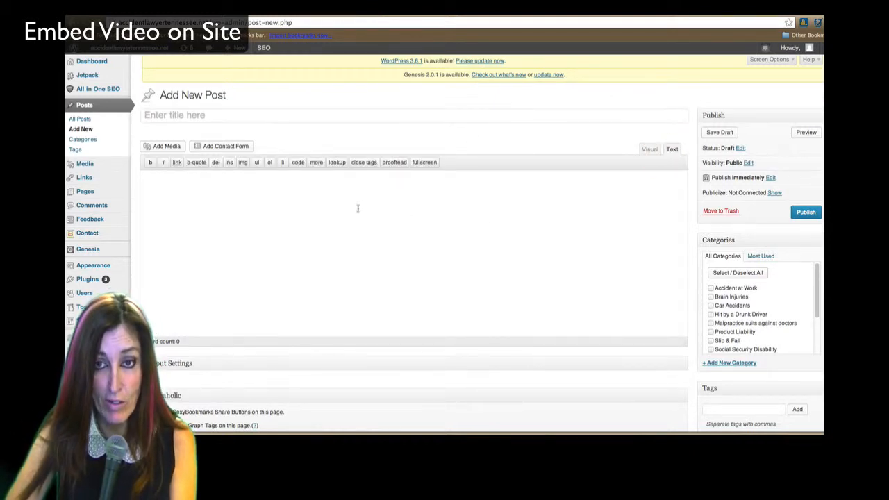
{"action": "left_click", "coordinate": [250, 192]}
{"action": "key", "text": "super+v"}
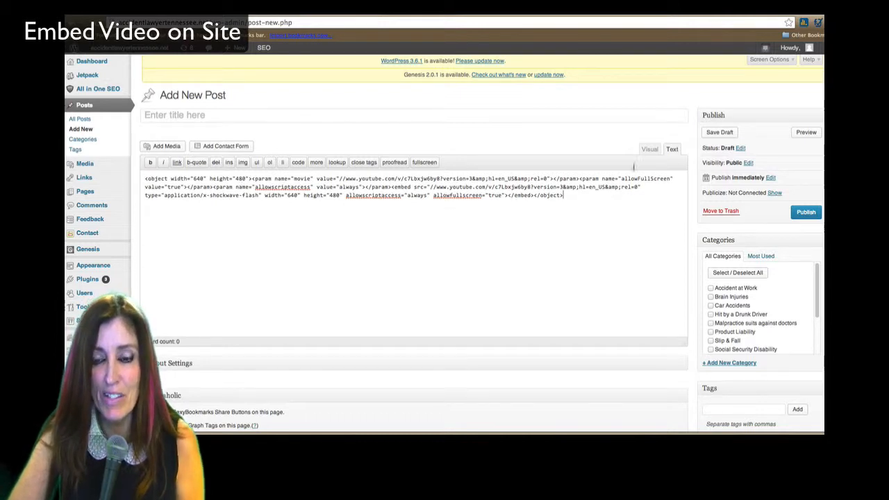
{"action": "left_click", "coordinate": [720, 133]}
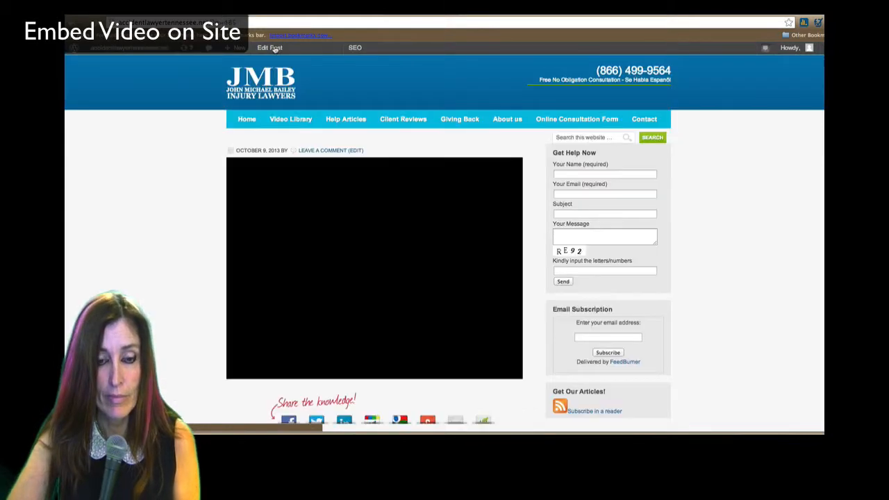
Reopen the draft for editing, set both height values in the embed code to 380, save the draft and view the post
{"action": "left_click", "coordinate": [271, 47]}
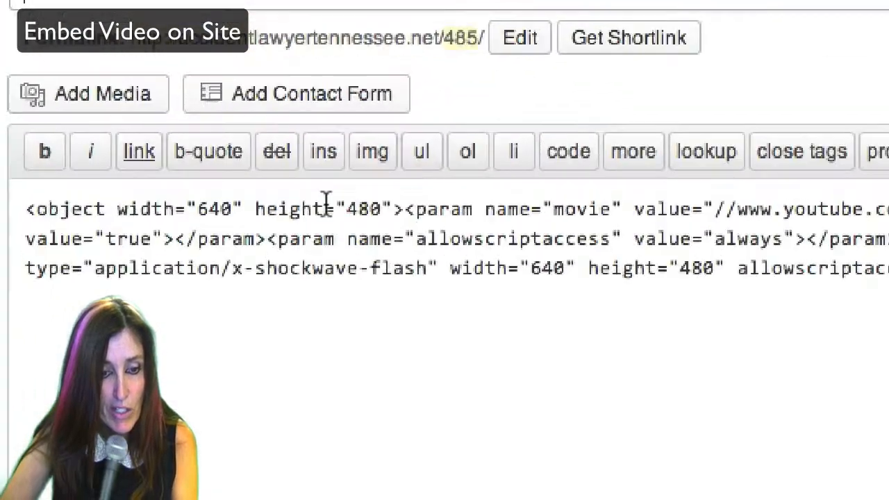
{"action": "double_click", "coordinate": [240, 180]}
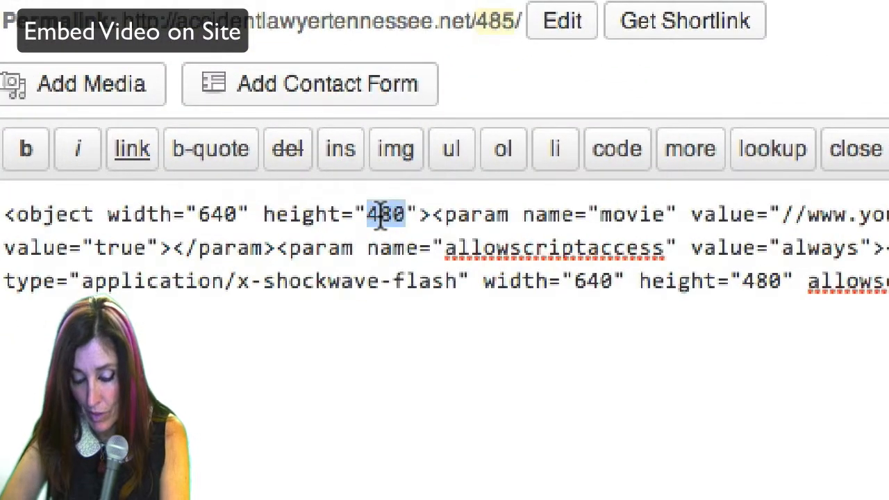
{"action": "type", "text": "380"}
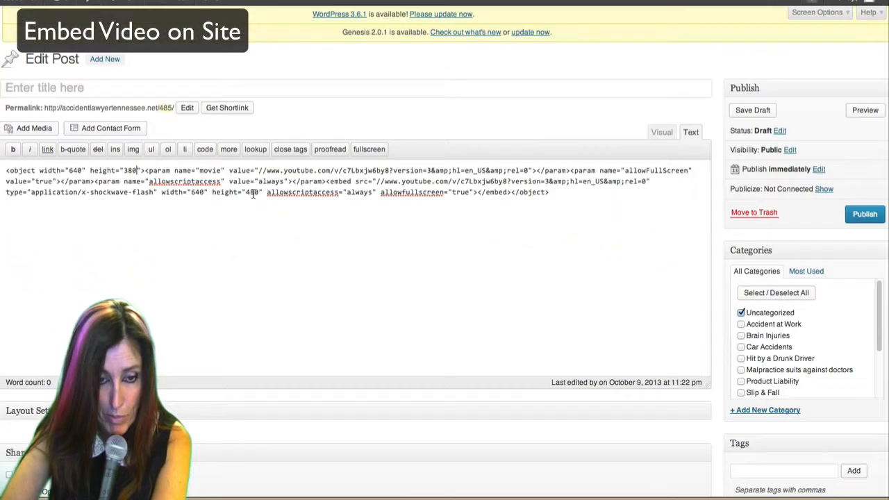
{"action": "double_click", "coordinate": [762, 281]}
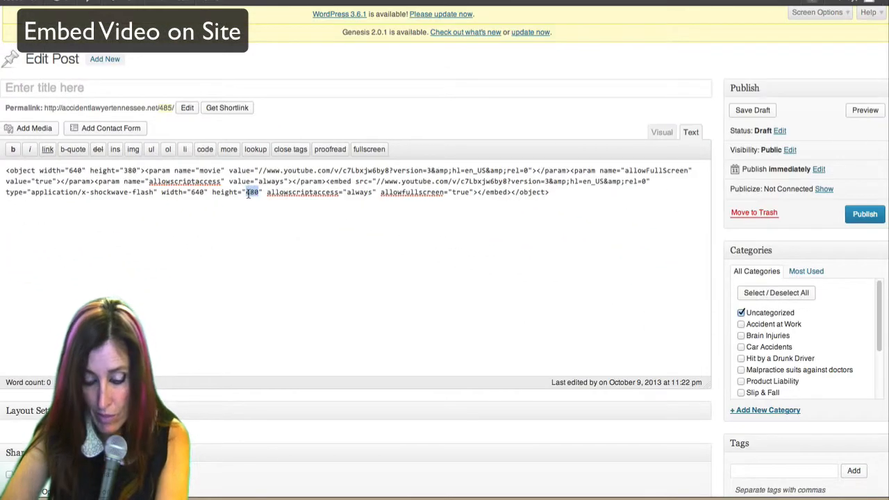
{"action": "type", "text": "380"}
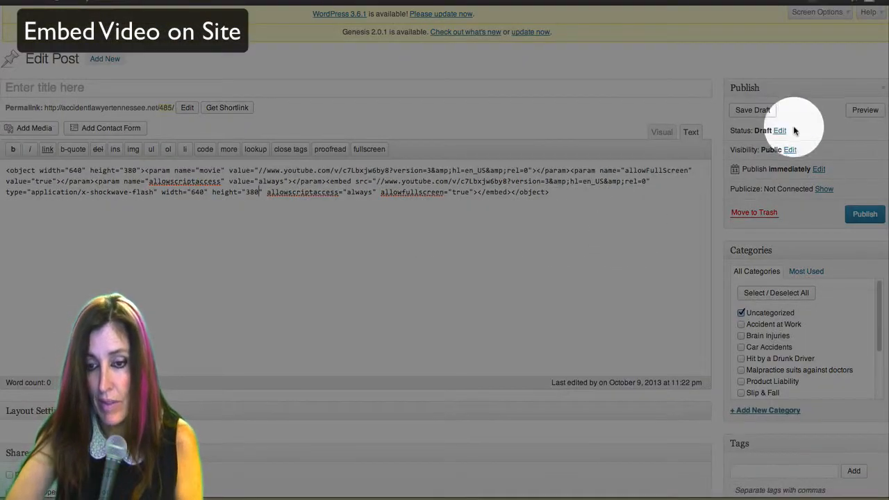
{"action": "left_click", "coordinate": [753, 109]}
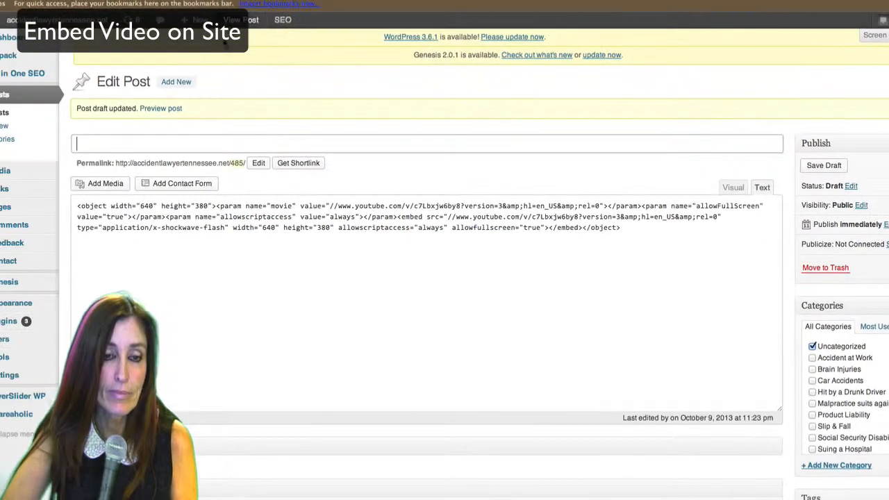
{"action": "left_click", "coordinate": [247, 20]}
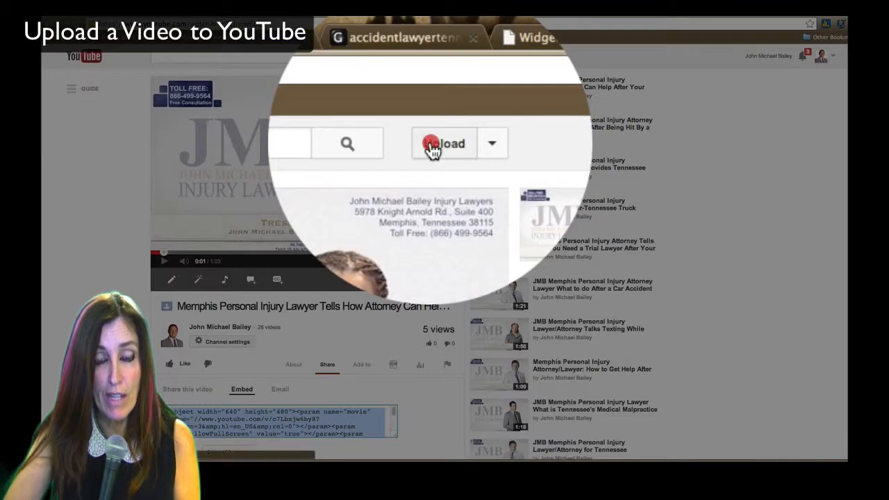
Open YouTube's video upload page
{"action": "left_click", "coordinate": [432, 148]}
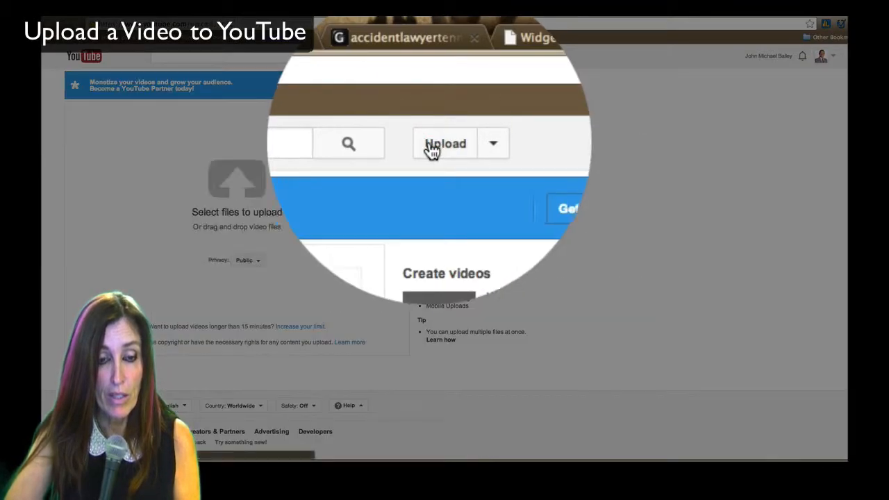